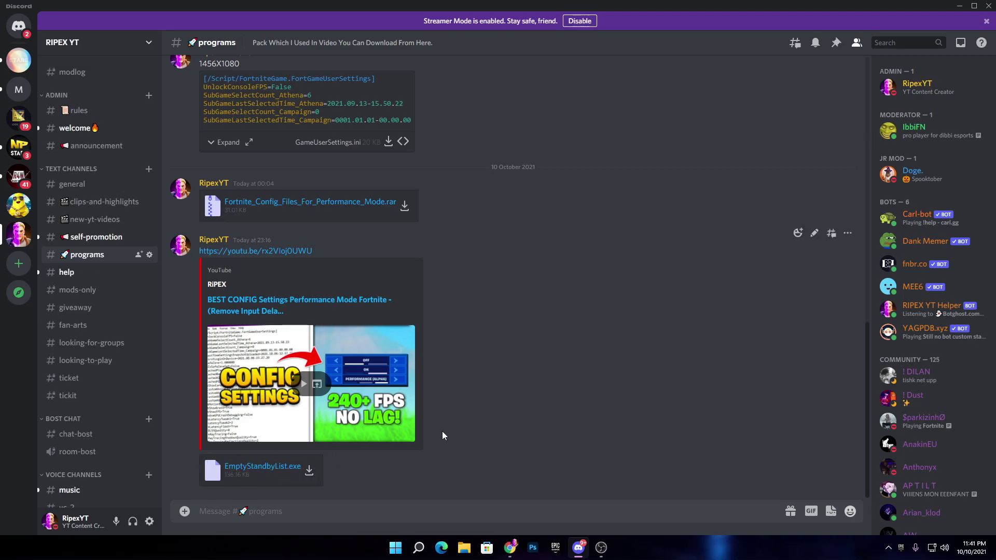
Minimize Discord and create a new desktop folder named EmptyStandByCleaner.
{"action": "left_click", "coordinate": [959, 6]}
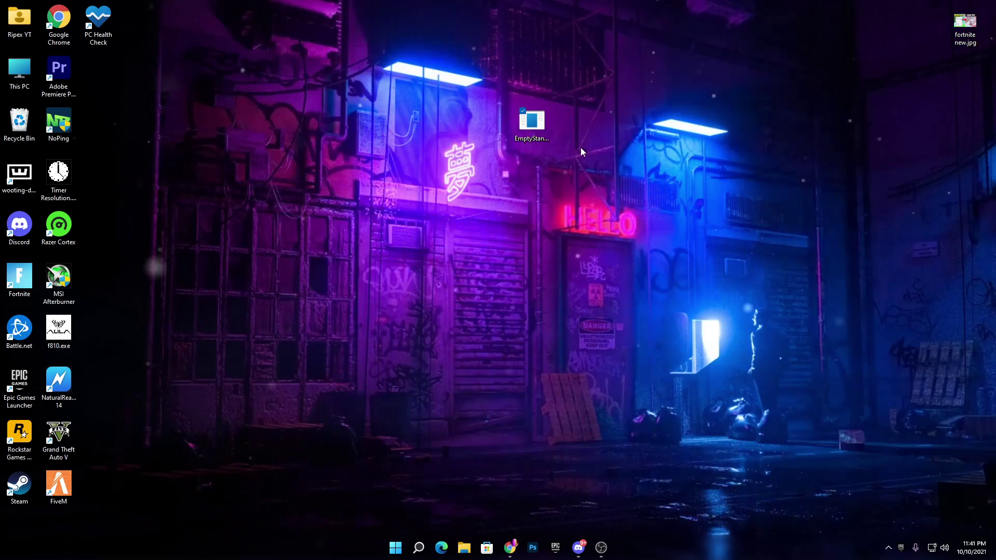
{"action": "left_click", "coordinate": [296, 226]}
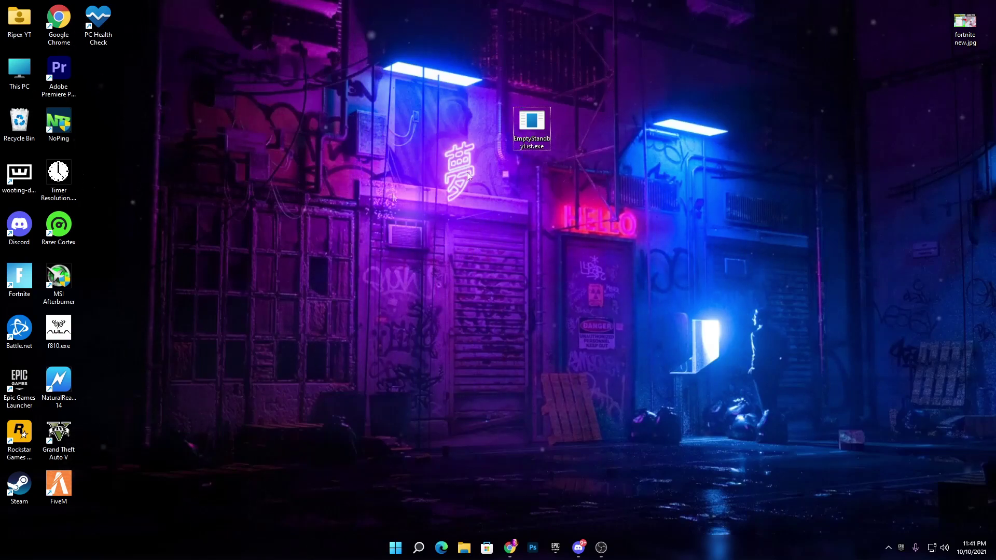
{"action": "right_click", "coordinate": [430, 129]}
{"action": "mouse_move", "coordinate": [488, 227]}
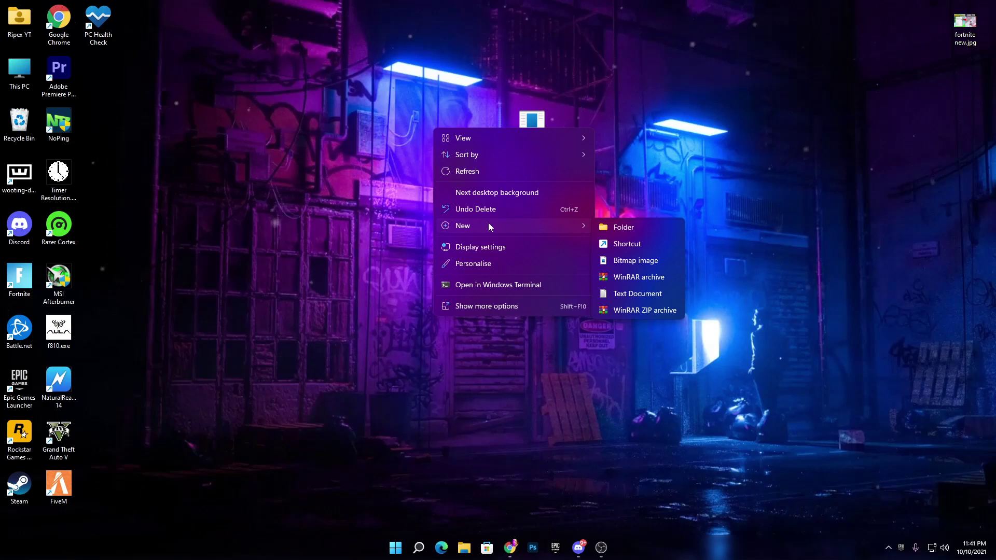
{"action": "left_click", "coordinate": [623, 227]}
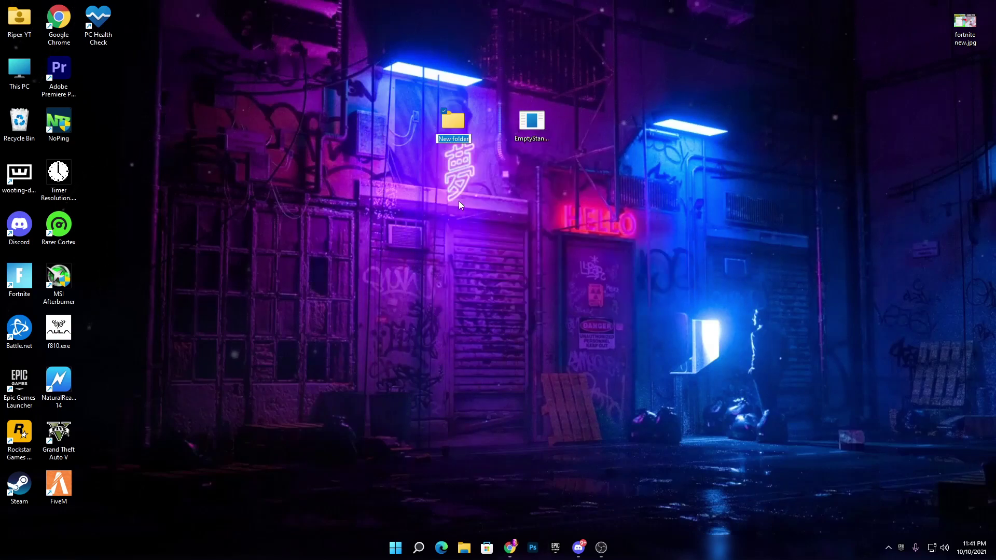
{"action": "type", "text": "EmptyStandbyList"}
{"action": "key", "text": "Return"}
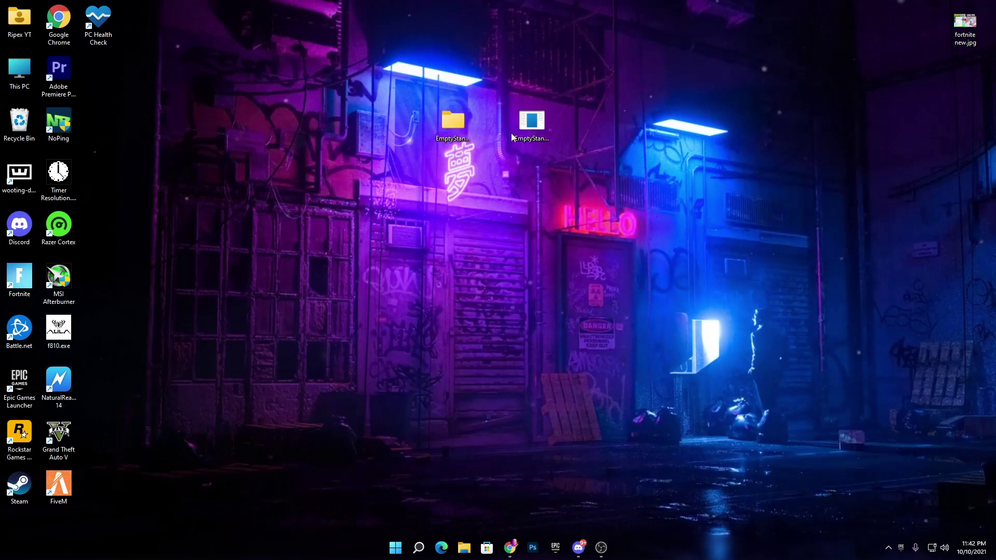
Move EmptyStandbyList.exe from the desktop into the EmptyStandByCleaner folder and check the folder's contents.
{"action": "left_click_drag", "start_coordinate": [533, 123], "coordinate": [465, 126]}
{"action": "double_click", "coordinate": [465, 125]}
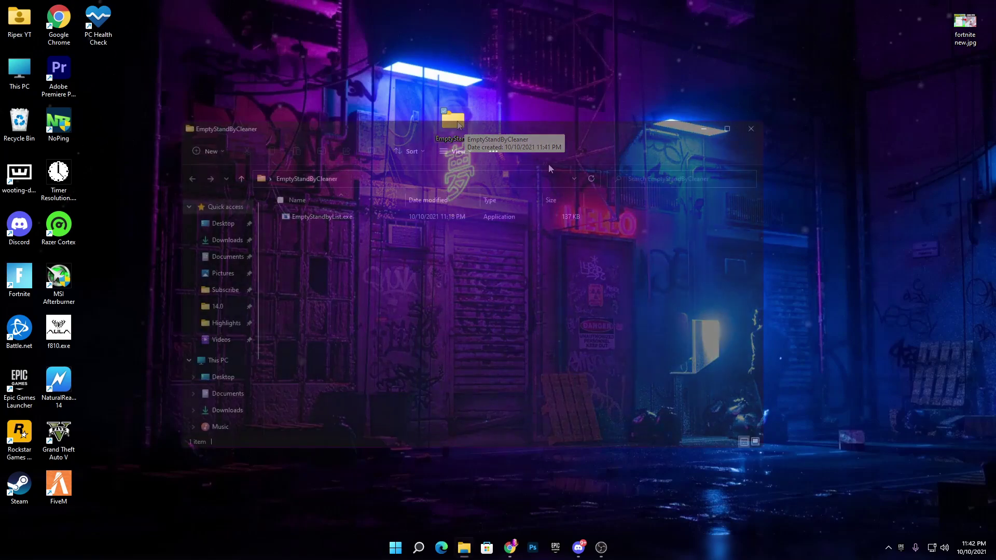
{"action": "left_click", "coordinate": [751, 129]}
Move the EmptyStandByCleaner folder from the desktop to Local Disk (C:), deleting the old Empty Stand By List folder there.
{"action": "left_click", "coordinate": [452, 125]}
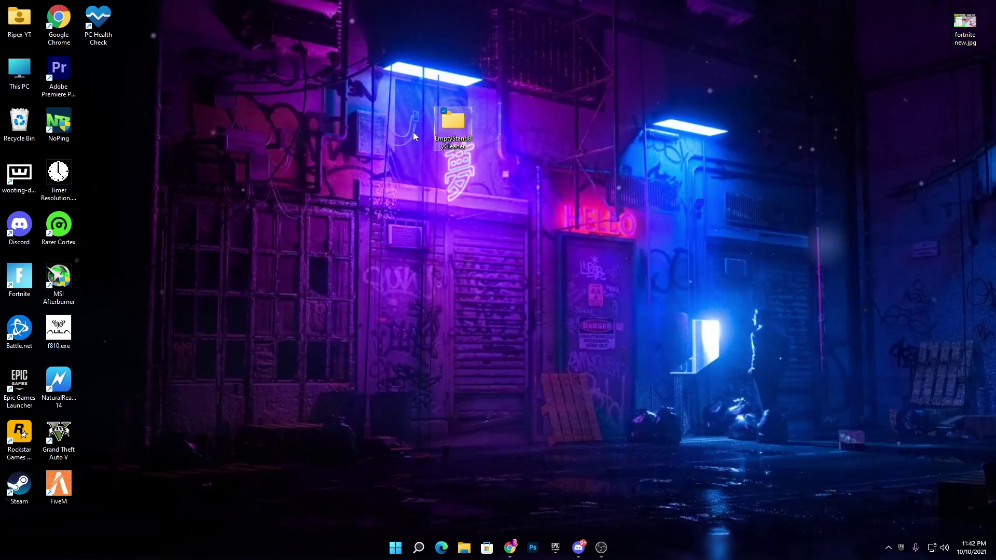
{"action": "key", "text": "ctrl+x"}
{"action": "left_click", "coordinate": [16, 76]}
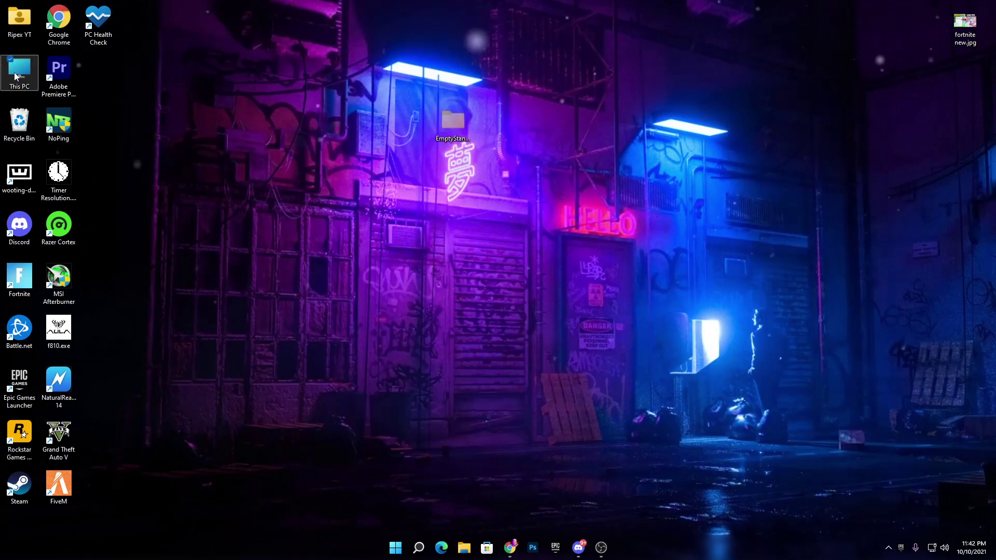
{"action": "double_click", "coordinate": [15, 76]}
{"action": "double_click", "coordinate": [293, 292]}
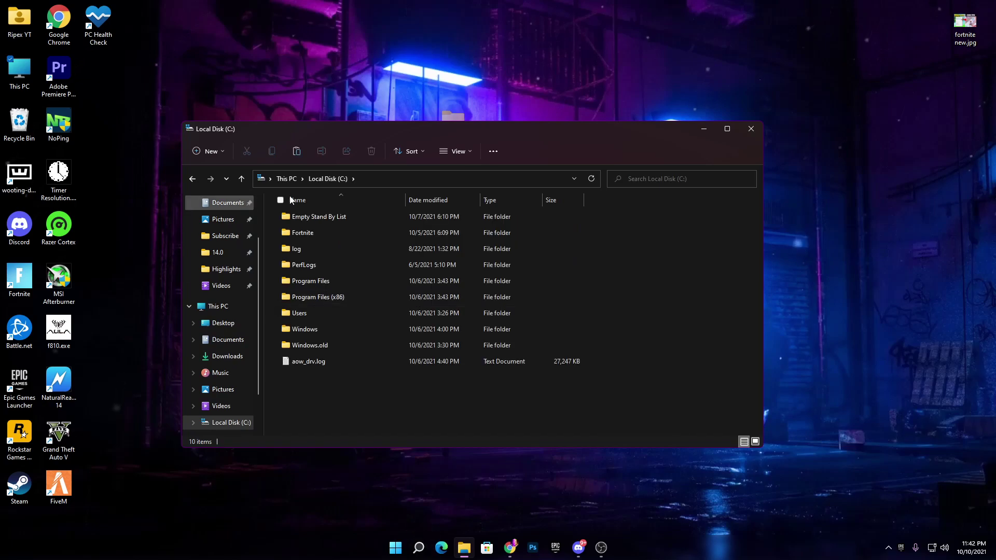
{"action": "left_click", "coordinate": [311, 219]}
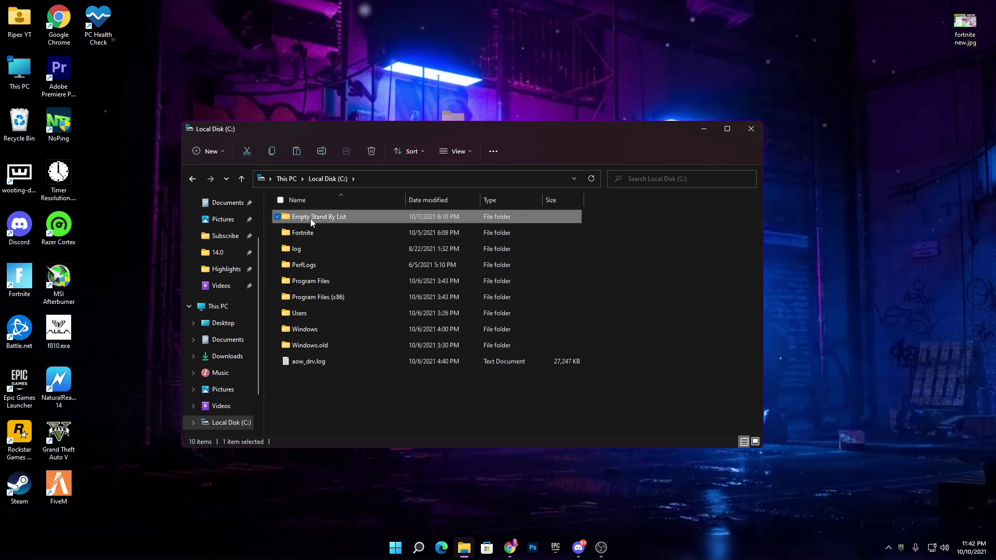
{"action": "key", "text": "Delete"}
{"action": "key", "text": "ctrl+v"}
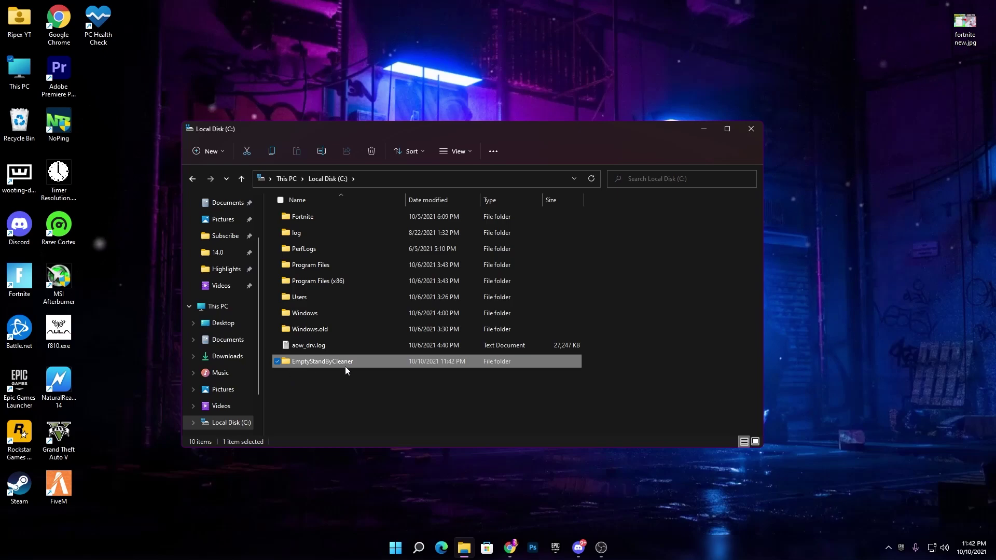
Set EmptyStandbyList.exe in C:\EmptyStandByCleaner to always run as an administrator, then close the folder window.
{"action": "double_click", "coordinate": [320, 363]}
{"action": "right_click", "coordinate": [295, 217]}
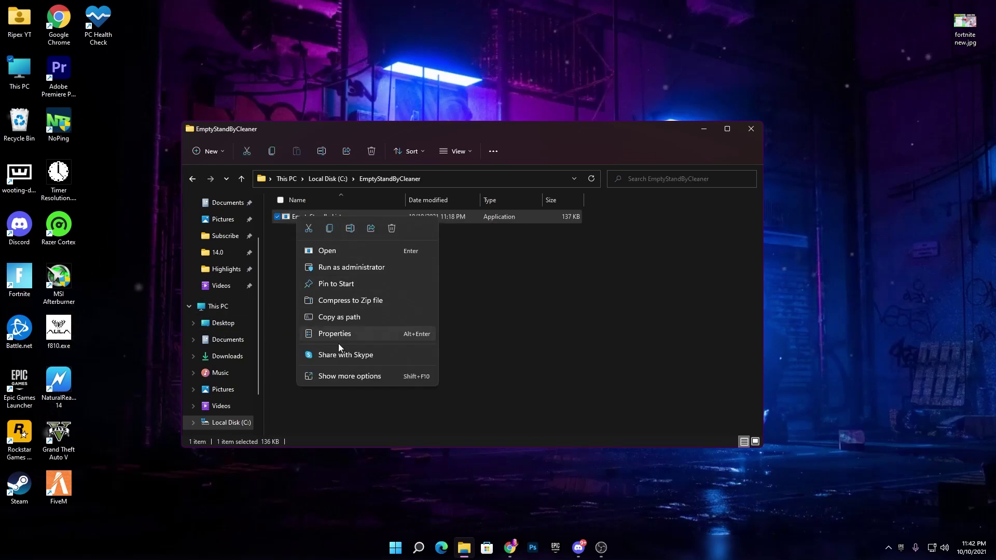
{"action": "left_click", "coordinate": [320, 333]}
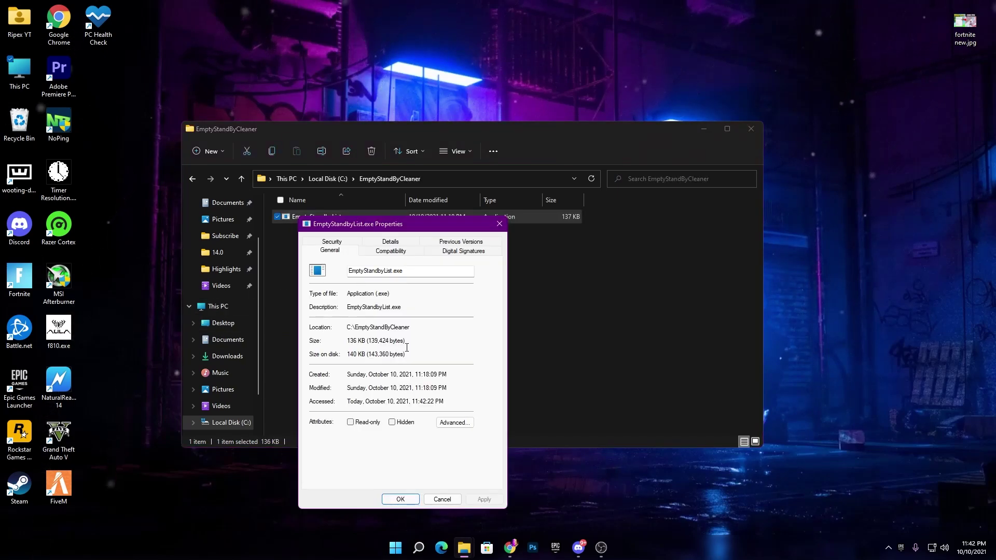
{"action": "left_click", "coordinate": [391, 252]}
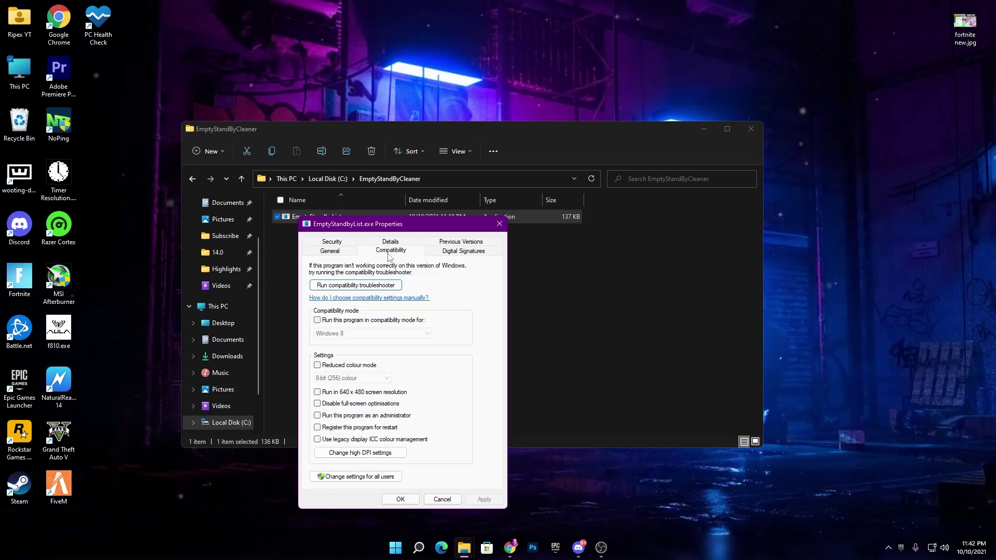
{"action": "left_click", "coordinate": [327, 417]}
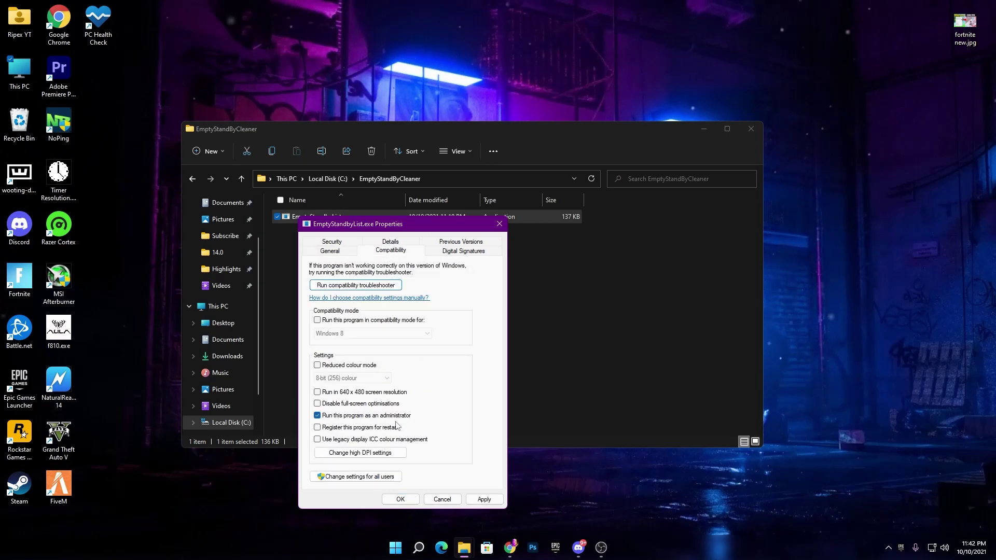
{"action": "left_click", "coordinate": [490, 500]}
{"action": "left_click", "coordinate": [400, 500]}
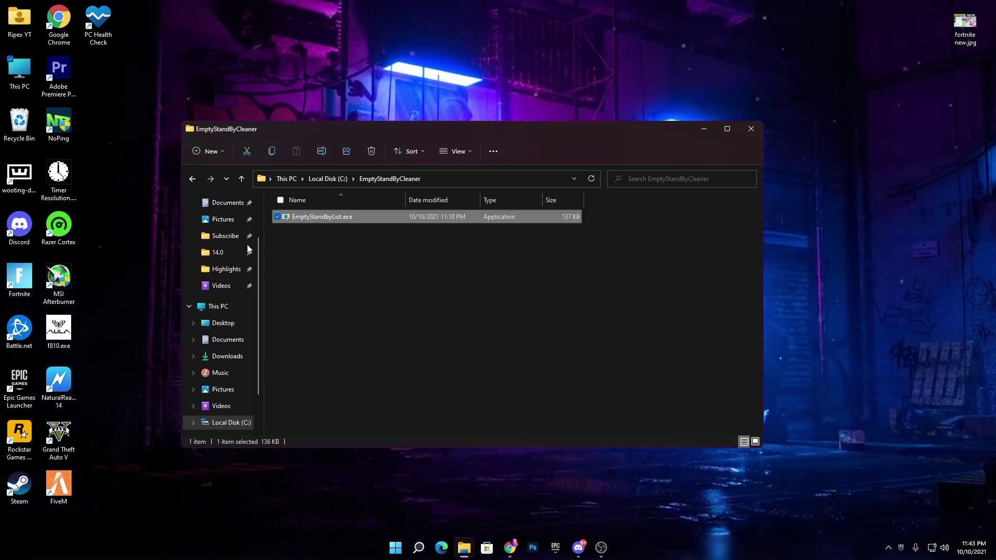
{"action": "left_click", "coordinate": [753, 130]}
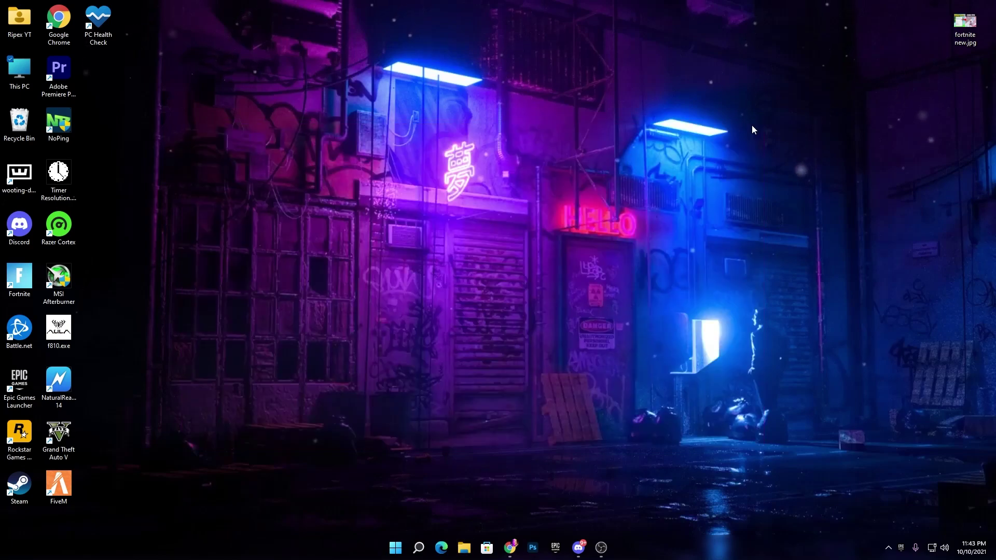
Search Windows for "task" and open Task Scheduler as administrator.
{"action": "left_click", "coordinate": [420, 546]}
{"action": "type", "text": "task"}
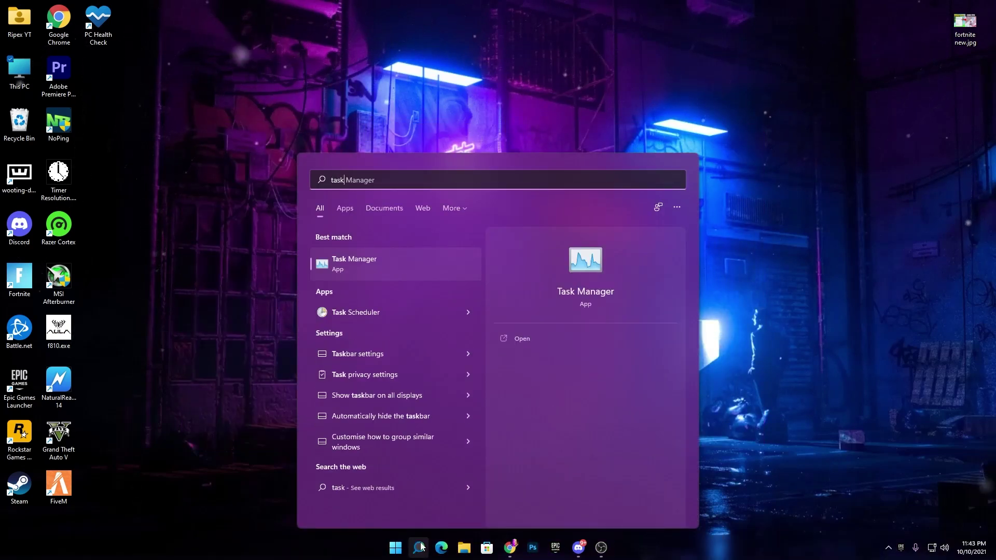
{"action": "right_click", "coordinate": [346, 309]}
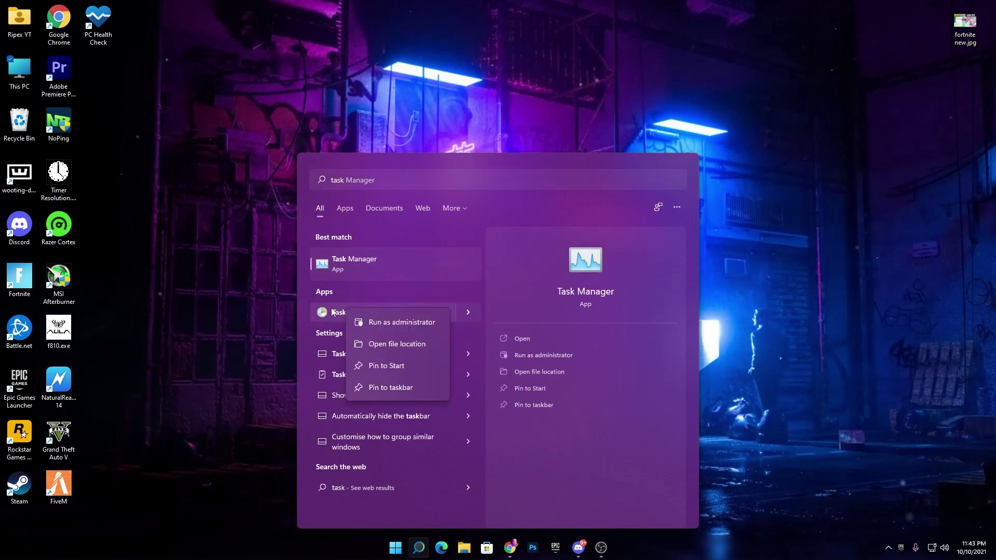
{"action": "left_click", "coordinate": [395, 323]}
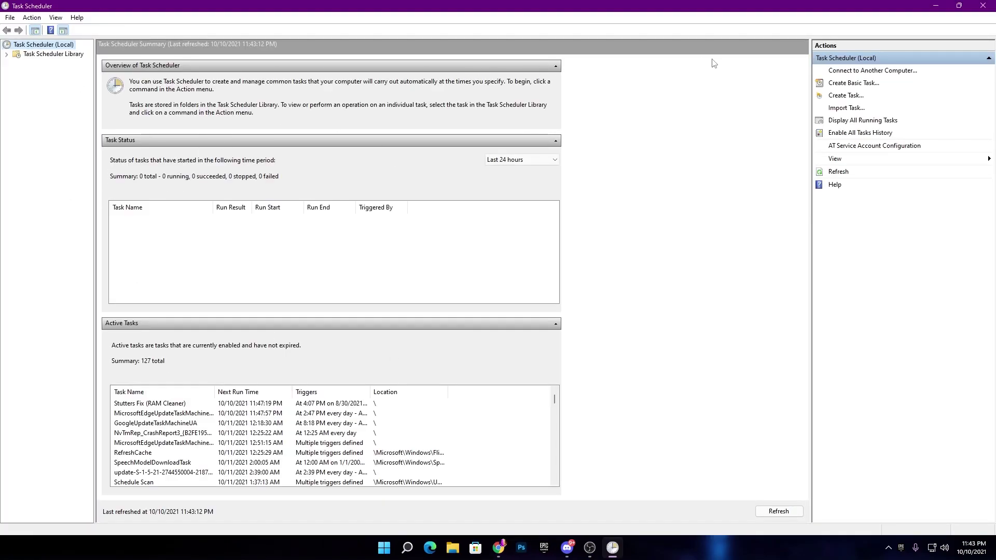
Start a new task named RipexYT that is hidden and runs with highest privileges.
{"action": "left_click", "coordinate": [857, 98]}
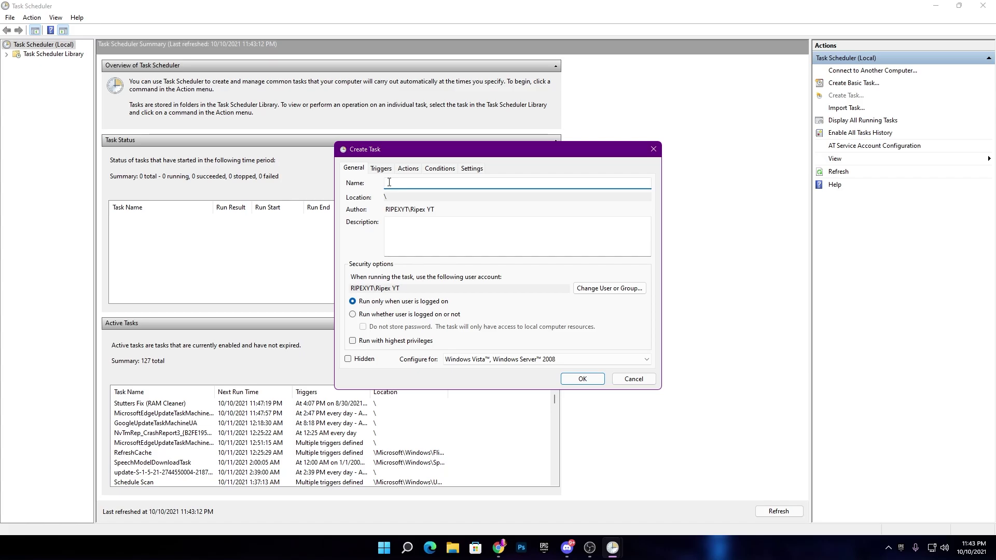
{"action": "type", "text": "RipexYT"}
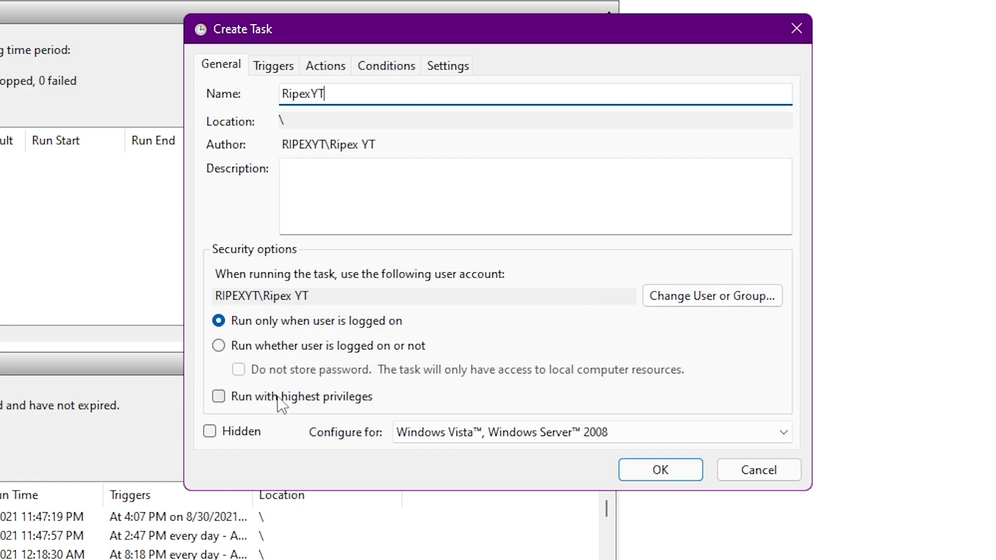
{"action": "left_click", "coordinate": [218, 398]}
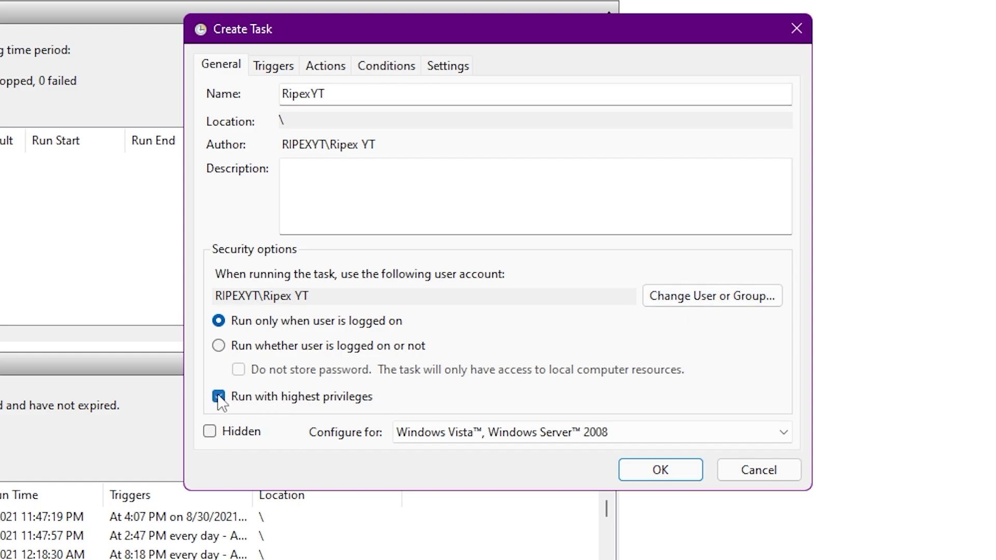
{"action": "left_click", "coordinate": [220, 431]}
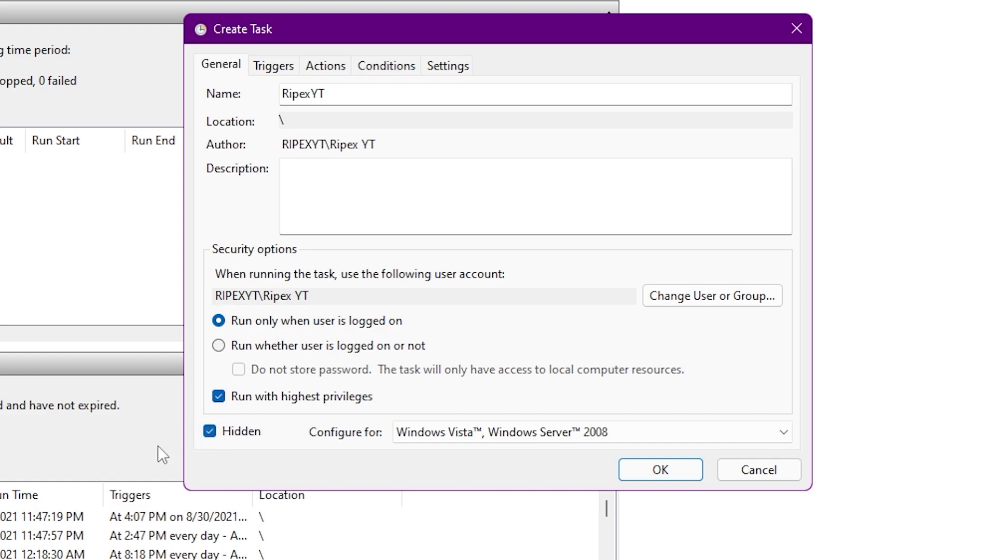
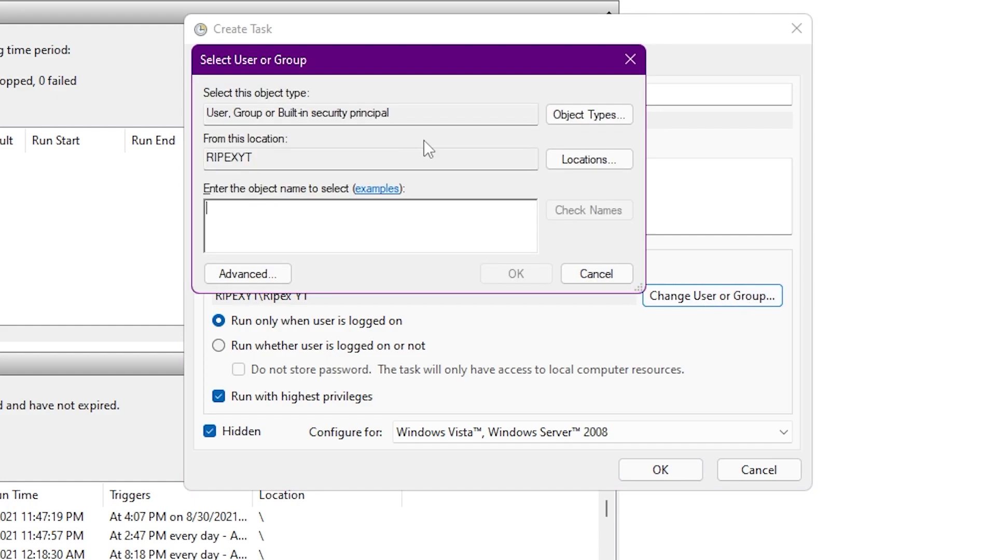
Find the SYSTEM account through the advanced user search and assign it to run the task.
{"action": "left_click", "coordinate": [248, 273]}
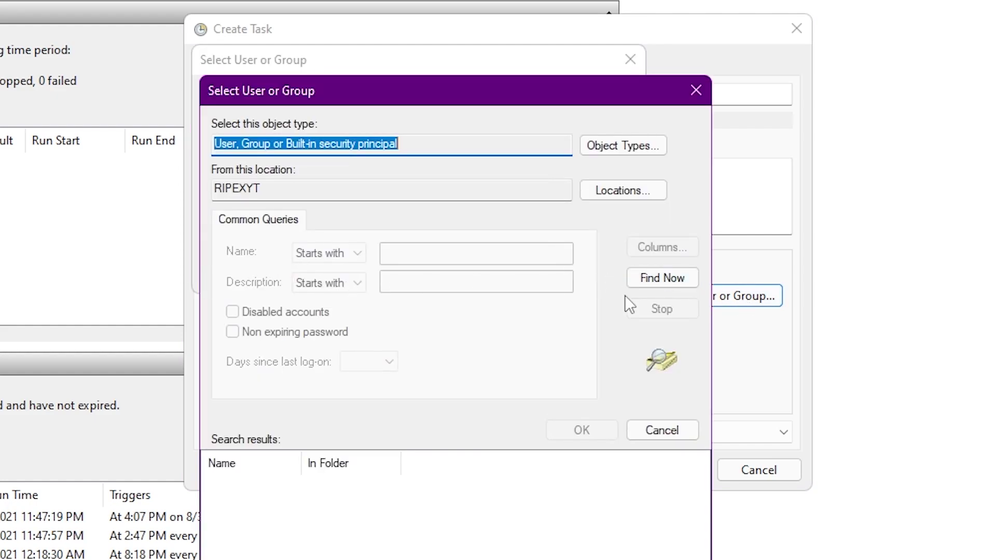
{"action": "left_click", "coordinate": [643, 279]}
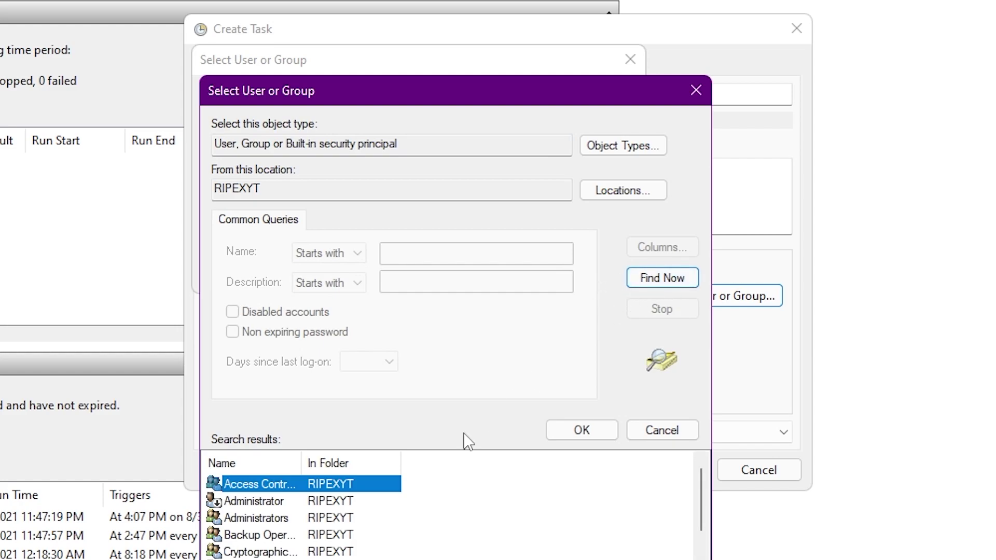
{"action": "scroll", "coordinate": [283, 539], "scroll_direction": "down", "scroll_amount": 1}
{"action": "scroll", "coordinate": [283, 539], "scroll_direction": "down", "scroll_amount": 4}
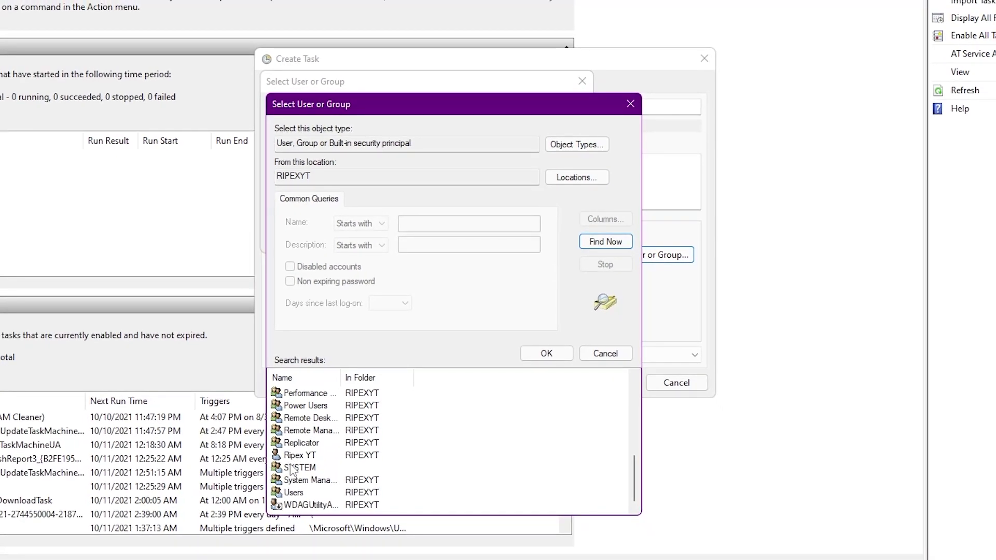
{"action": "left_click", "coordinate": [286, 469]}
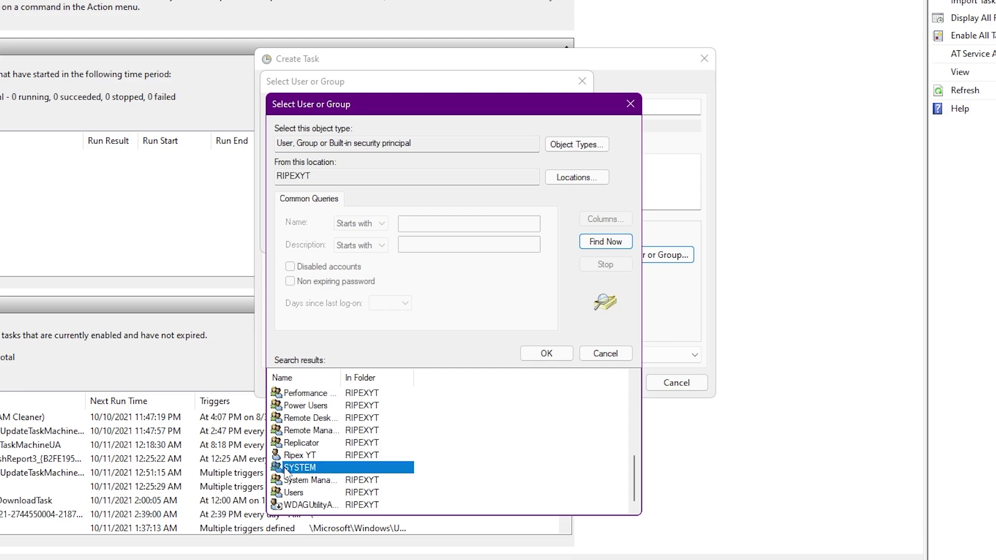
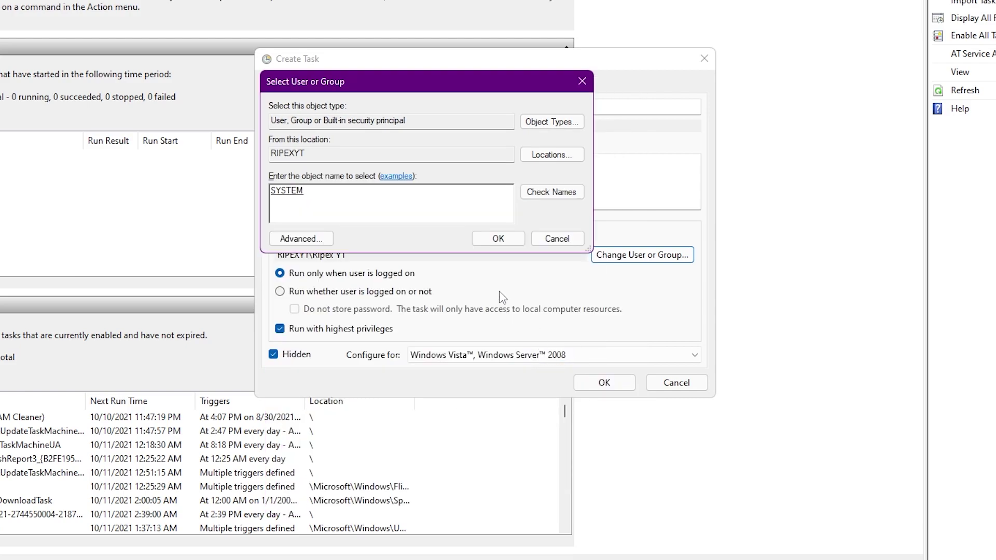
{"action": "left_click", "coordinate": [499, 239]}
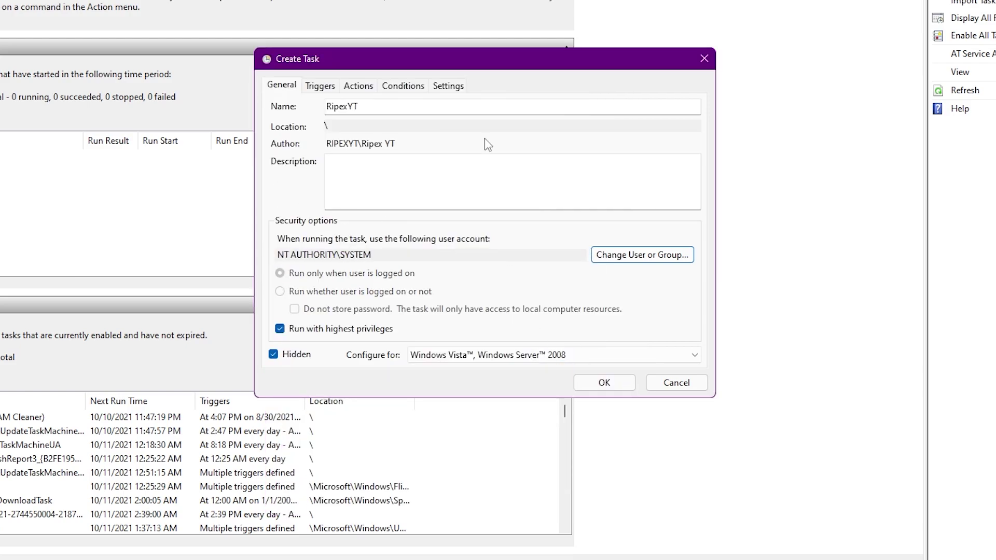
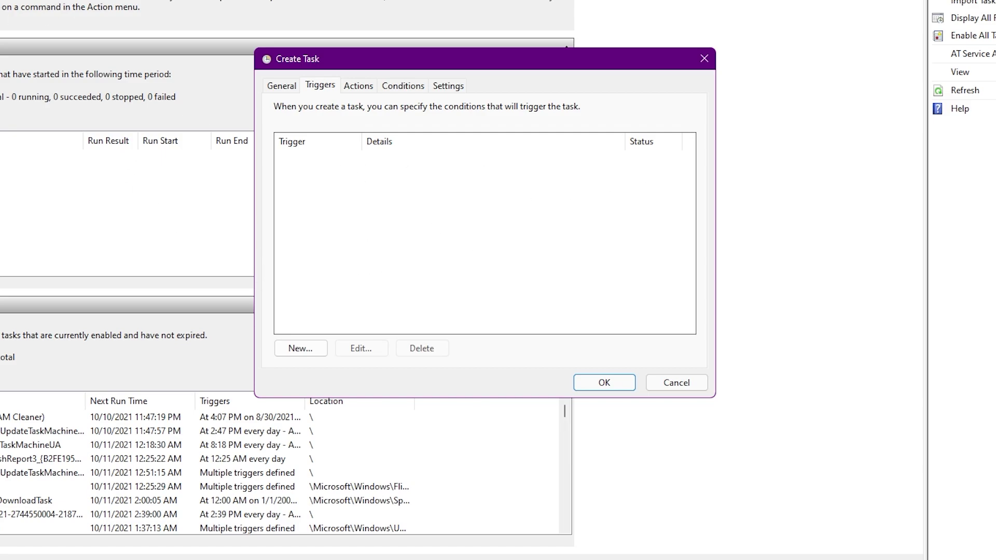
Add a one-time scheduled trigger to the task that repeats every 5 minutes for an indefinite duration.
{"action": "left_click", "coordinate": [308, 353]}
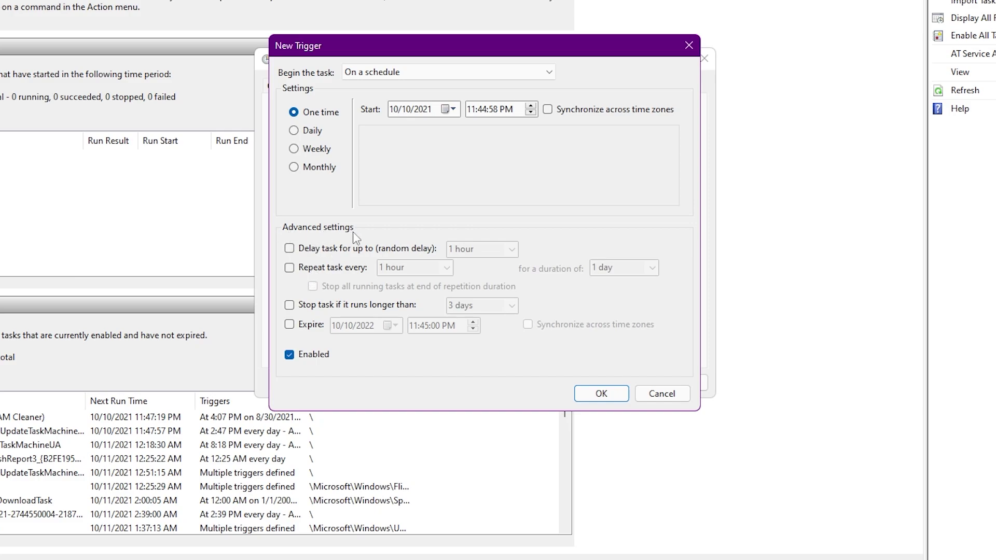
{"action": "left_click", "coordinate": [292, 269]}
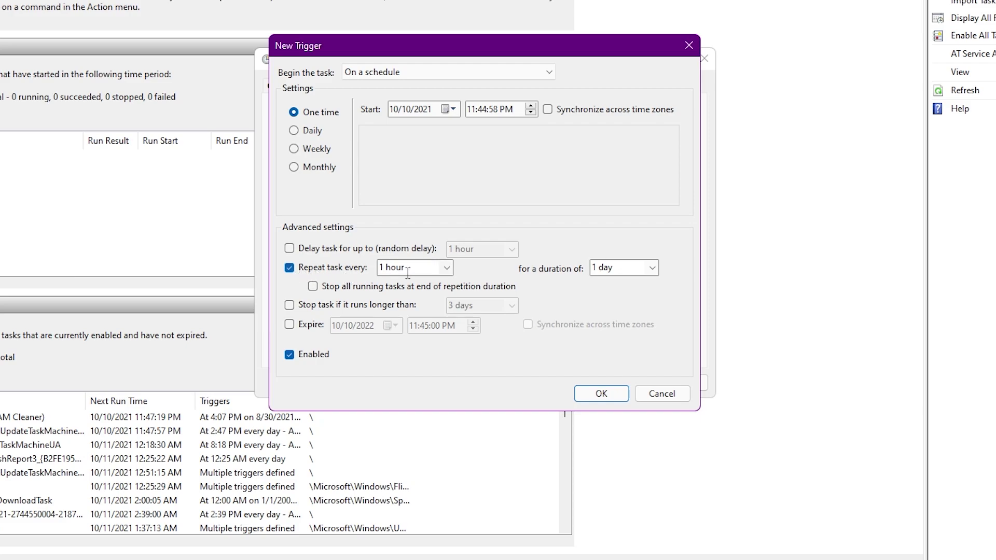
{"action": "left_click", "coordinate": [447, 267]}
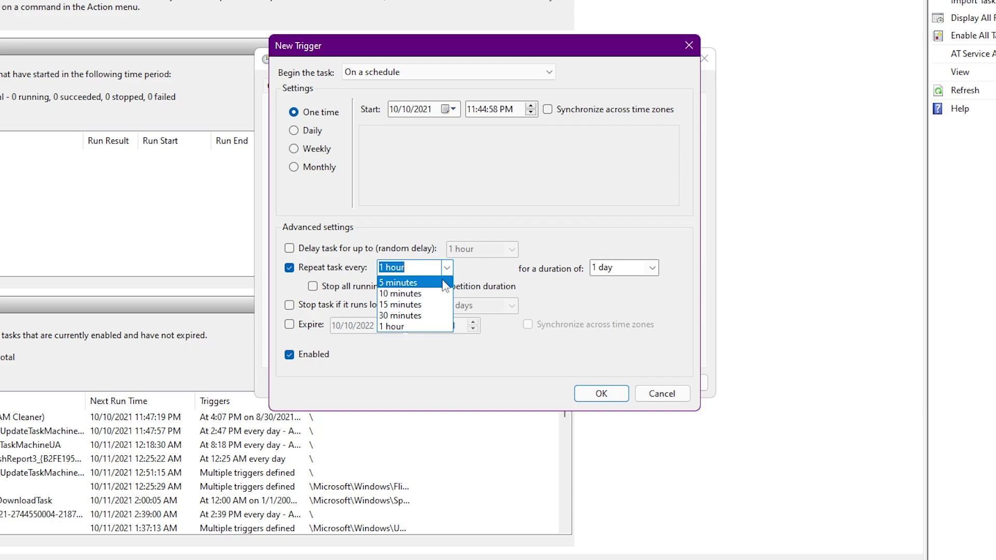
{"action": "left_click", "coordinate": [392, 284]}
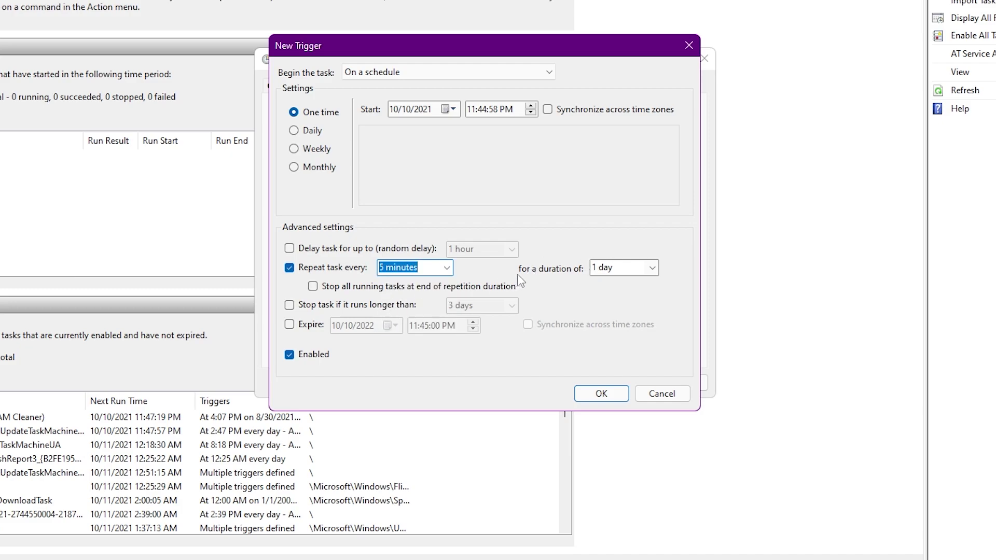
{"action": "left_click", "coordinate": [653, 268]}
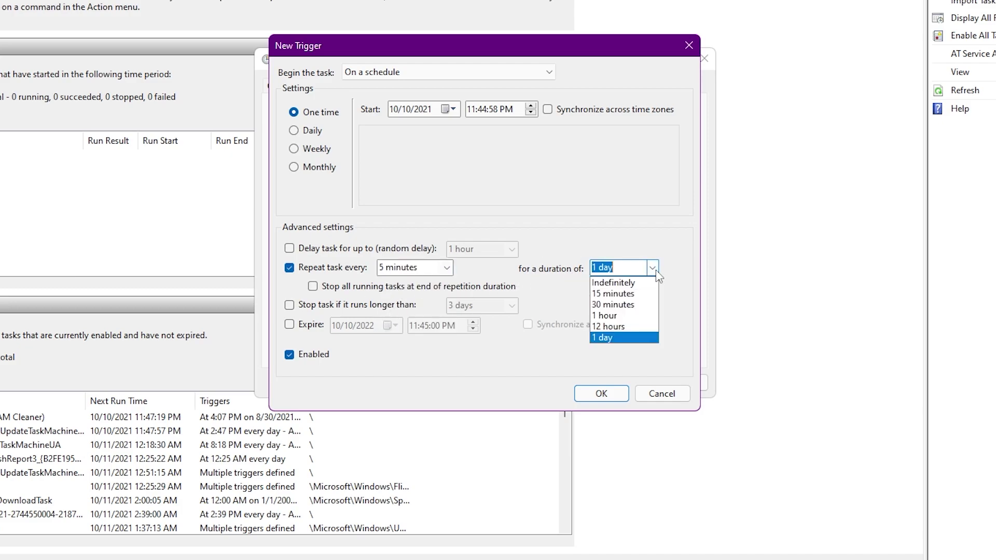
{"action": "left_click", "coordinate": [615, 283]}
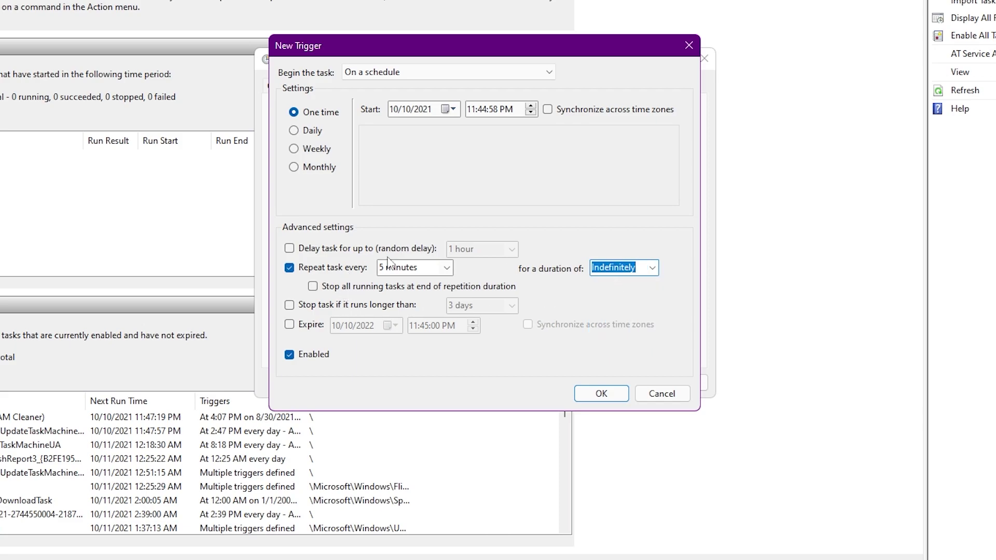
{"action": "left_click", "coordinate": [602, 394]}
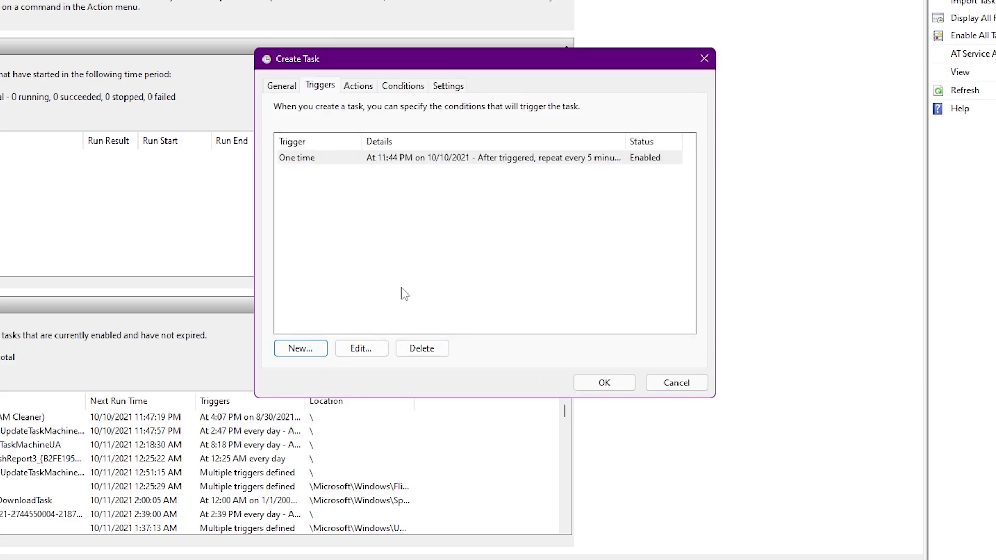
Add an action that starts the program C:\EmptyStandByCleaner\EmptyStandbyList.exe, then save the new task.
{"action": "left_click", "coordinate": [363, 87]}
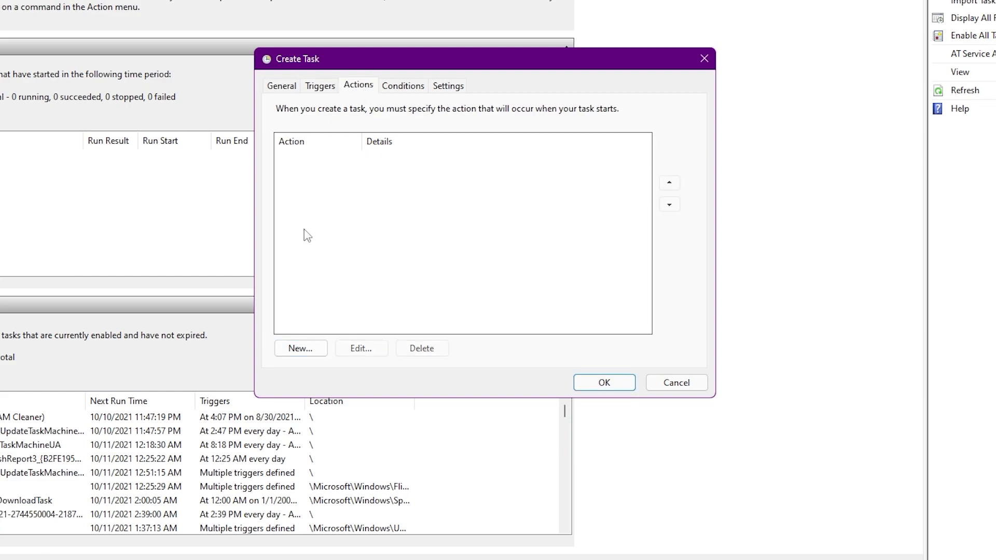
{"action": "left_click", "coordinate": [307, 349]}
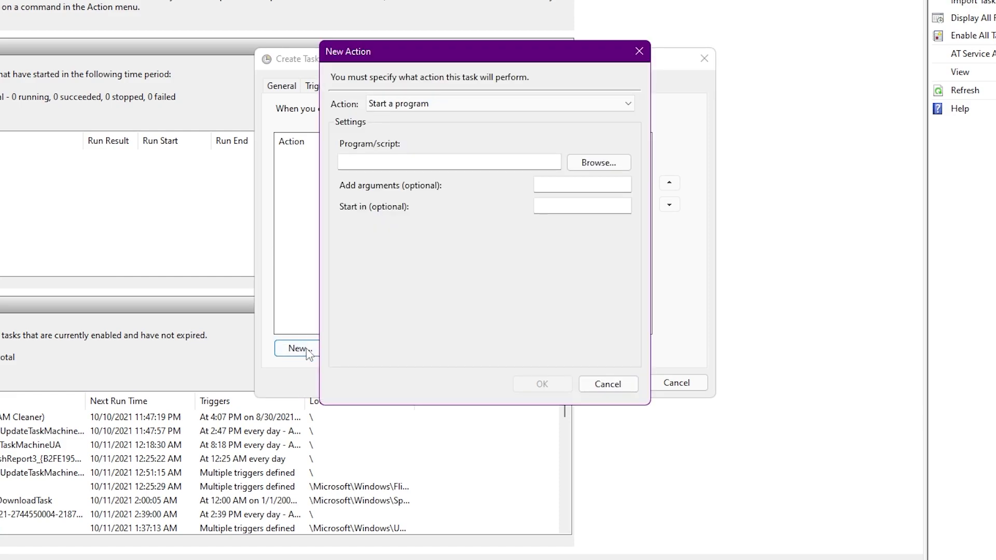
{"action": "left_click", "coordinate": [580, 164]}
{"action": "scroll", "coordinate": [384, 319], "scroll_direction": "down", "scroll_amount": 2}
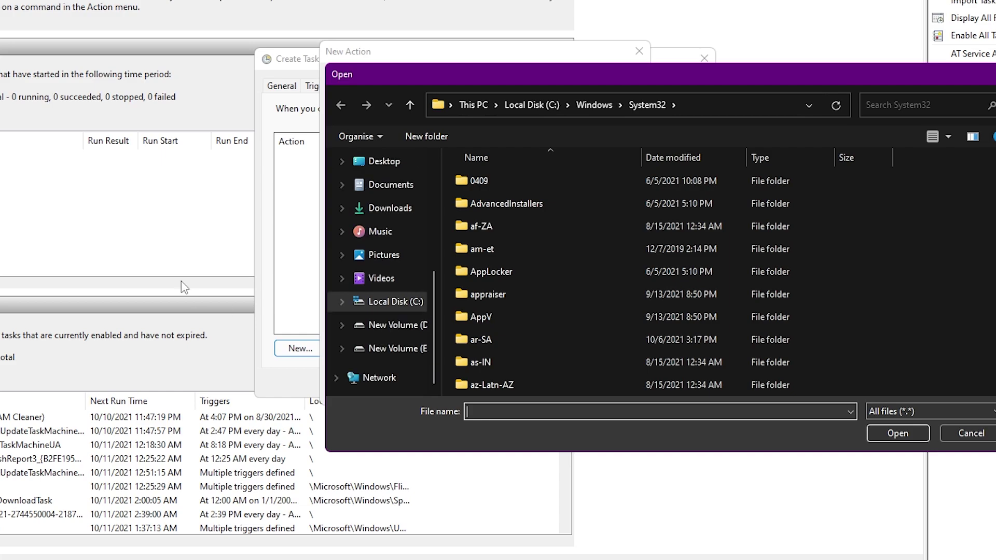
{"action": "left_click", "coordinate": [393, 304]}
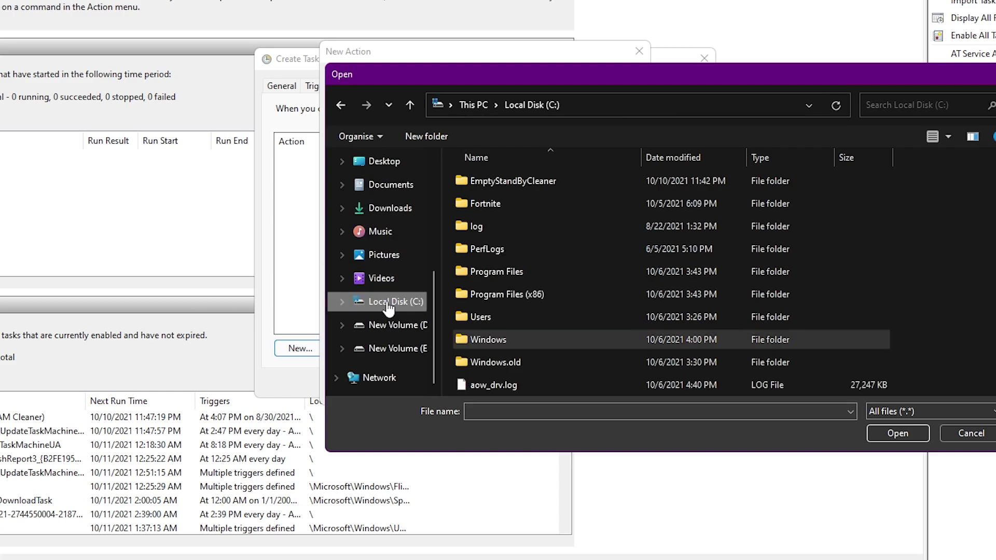
{"action": "left_click", "coordinate": [513, 181]}
{"action": "double_click", "coordinate": [514, 181]}
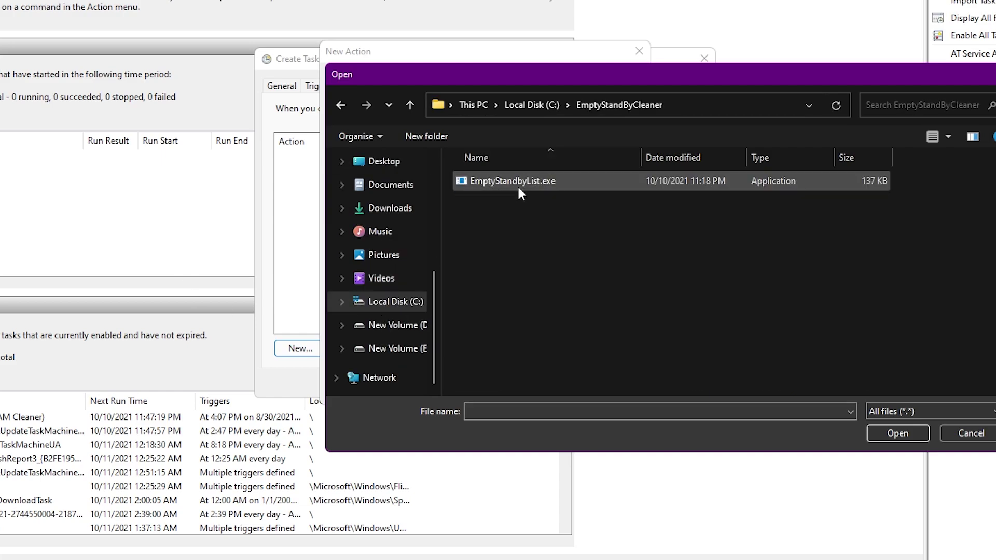
{"action": "left_click", "coordinate": [507, 182]}
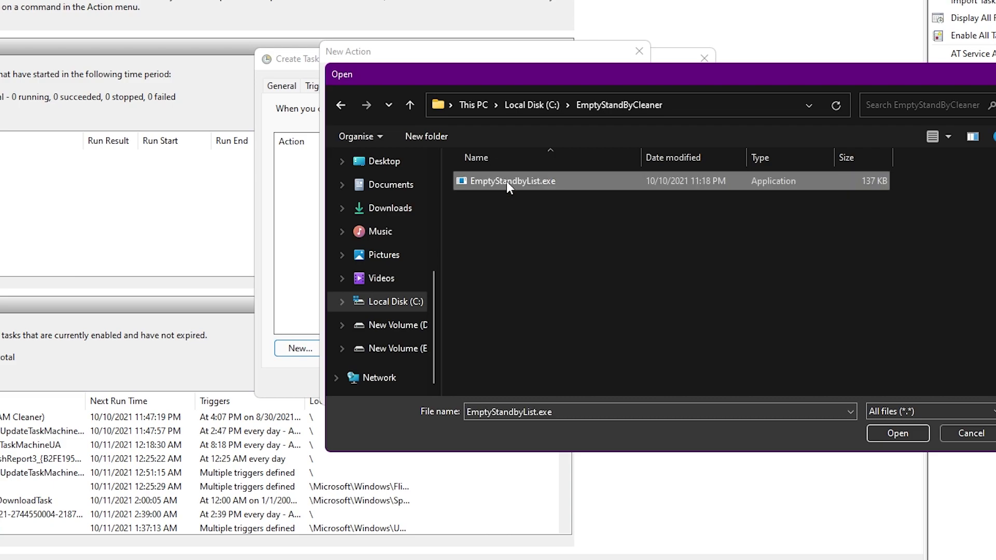
{"action": "left_click", "coordinate": [888, 435]}
{"action": "left_click", "coordinate": [555, 380]}
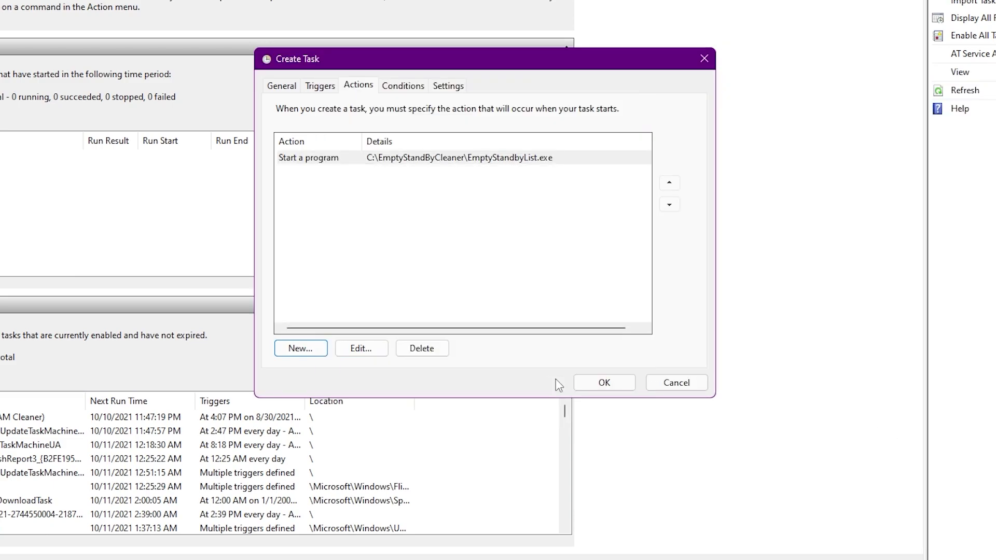
{"action": "left_click", "coordinate": [605, 383]}
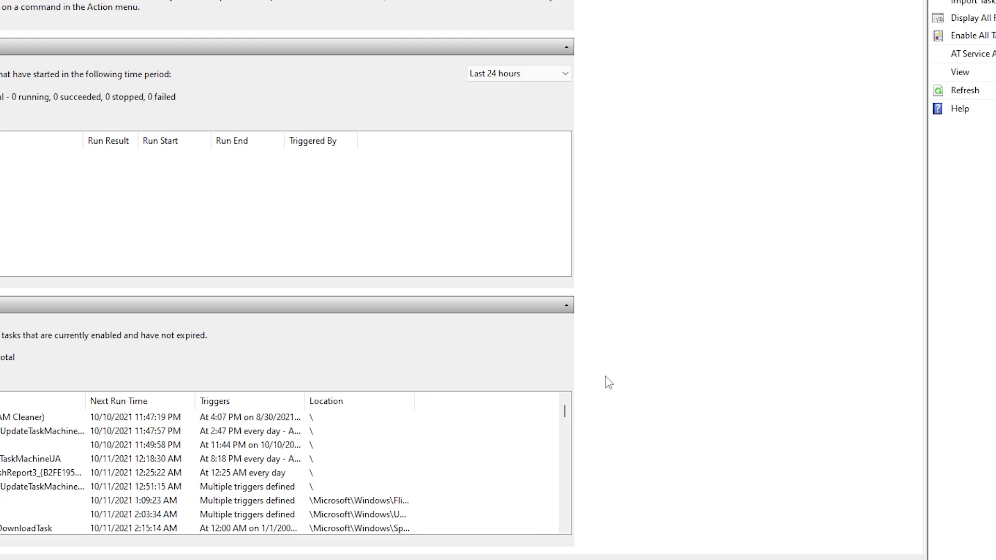